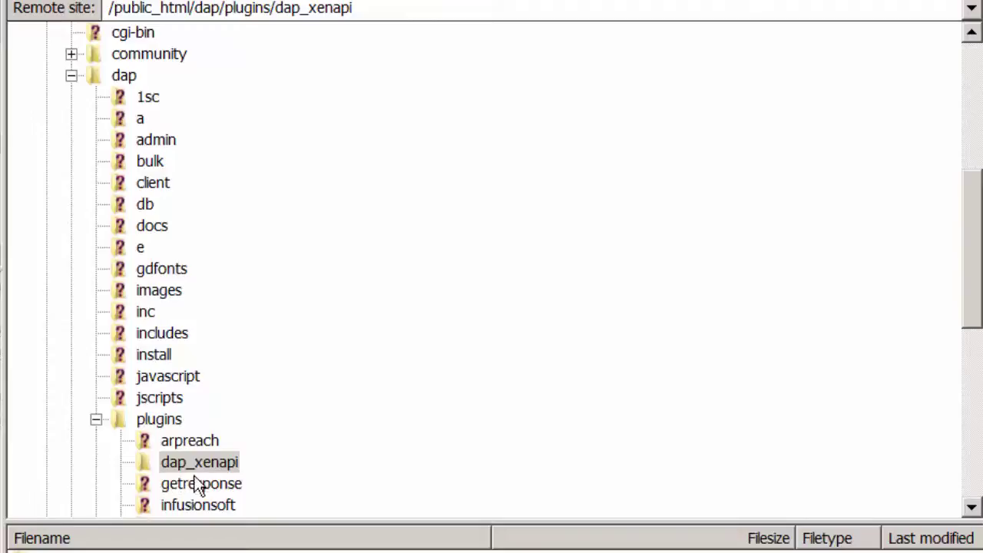
Step: Select api.php in the server's dap_xenapi plugin folder in FileZilla
left_click(110, 518)
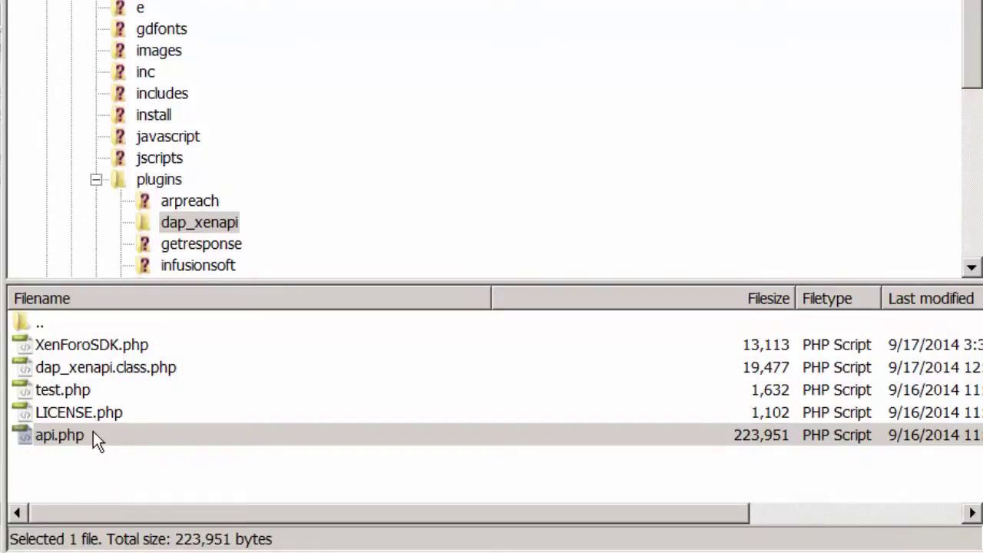
left_click(90, 432)
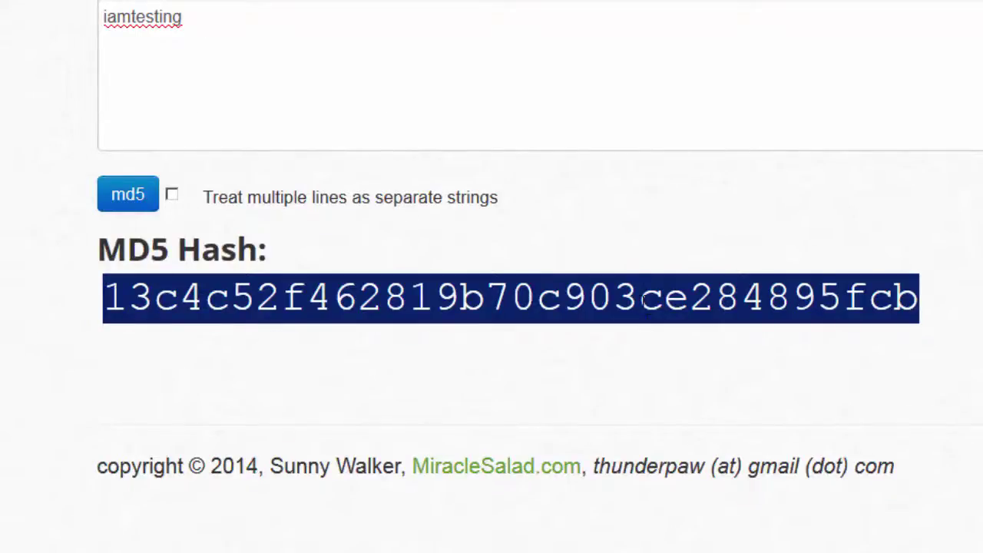
Step: Copy the MD5 hash generated from the test phrase in MiracleSalad
right_click(641, 278)
left_click(699, 354)
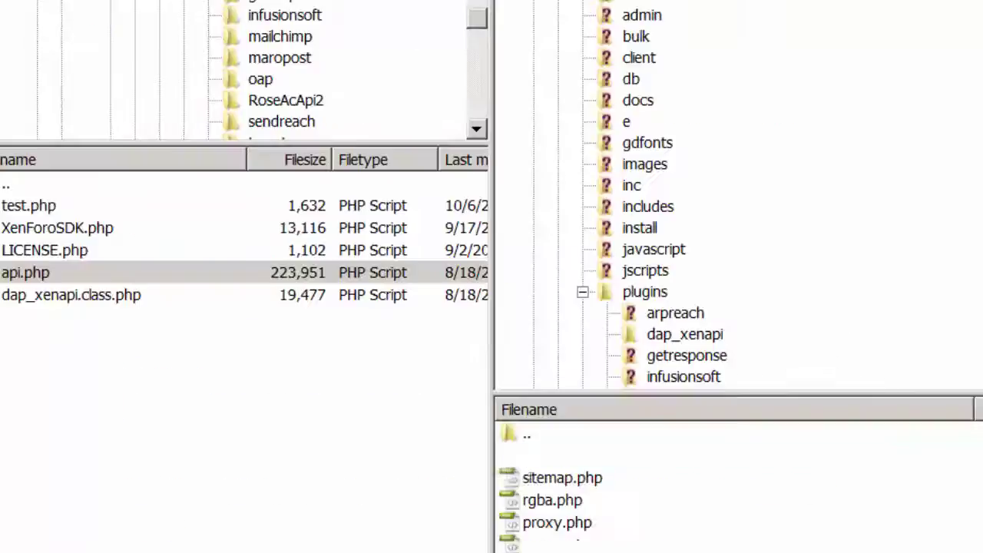
Step: Open the server's api.php in Notepad++ for editing
left_click_drag(33, 272, 537, 461)
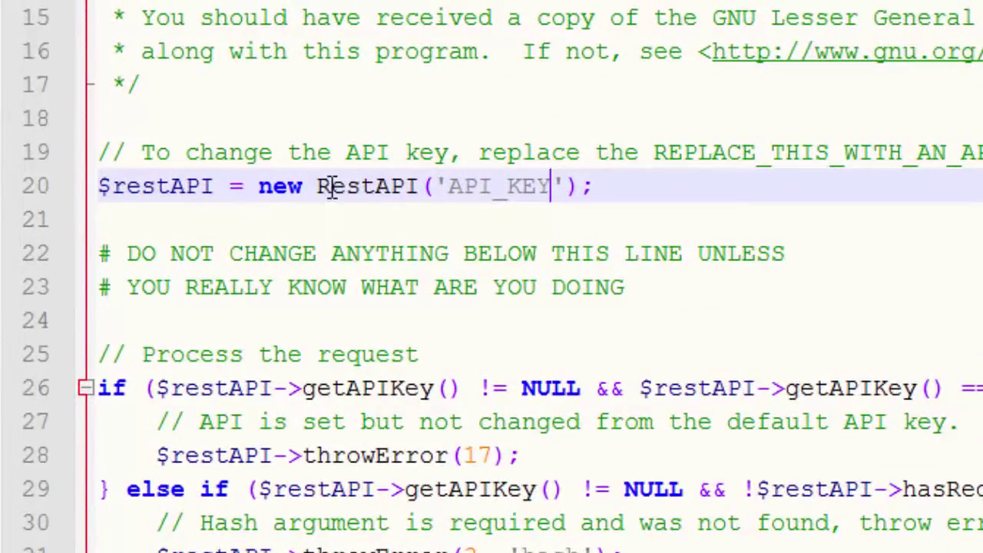
Step: Replace the API_KEY placeholder on line 20 of api.php with the copied MD5 hash
left_click(484, 186)
double_click(485, 186)
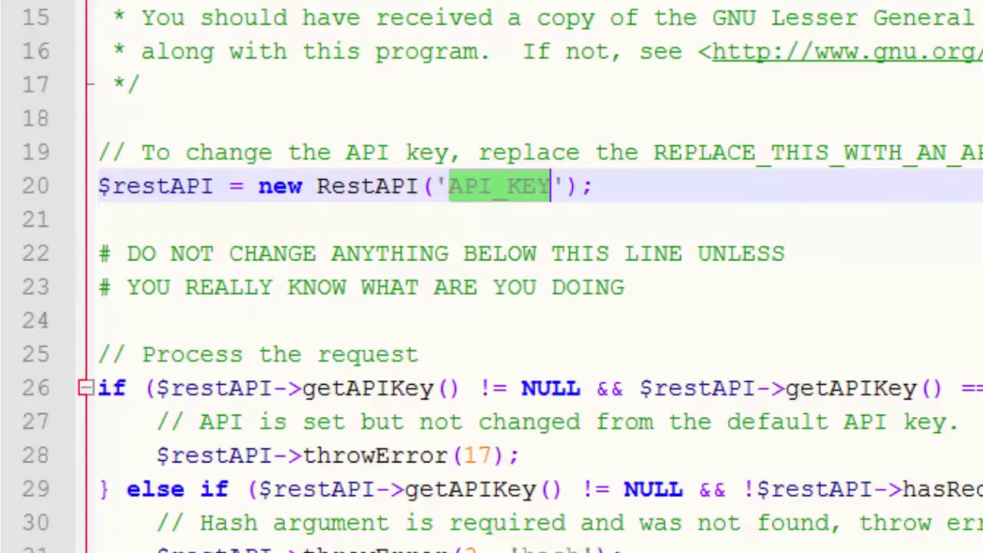
key("ctrl+v")
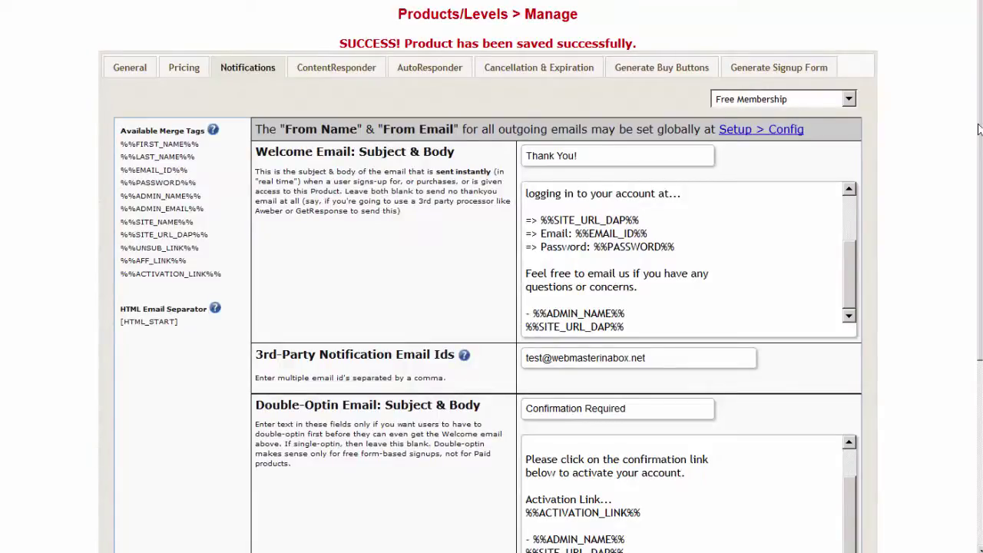
Step: Scroll the Free Membership Notifications tab to review the dap_xenapi plugin notification fields
left_click_drag(978, 129, 974, 258)
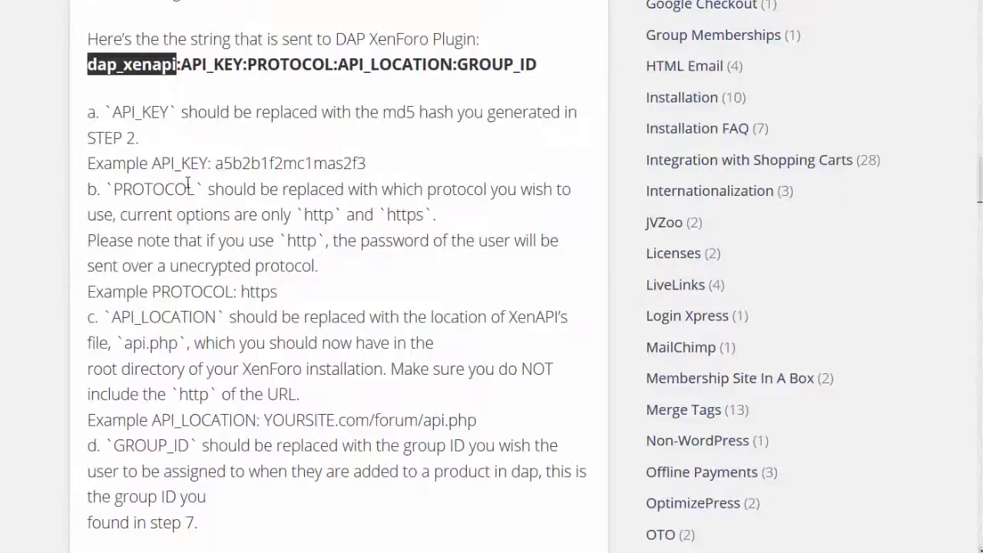
scroll(187, 182, "down", 2)
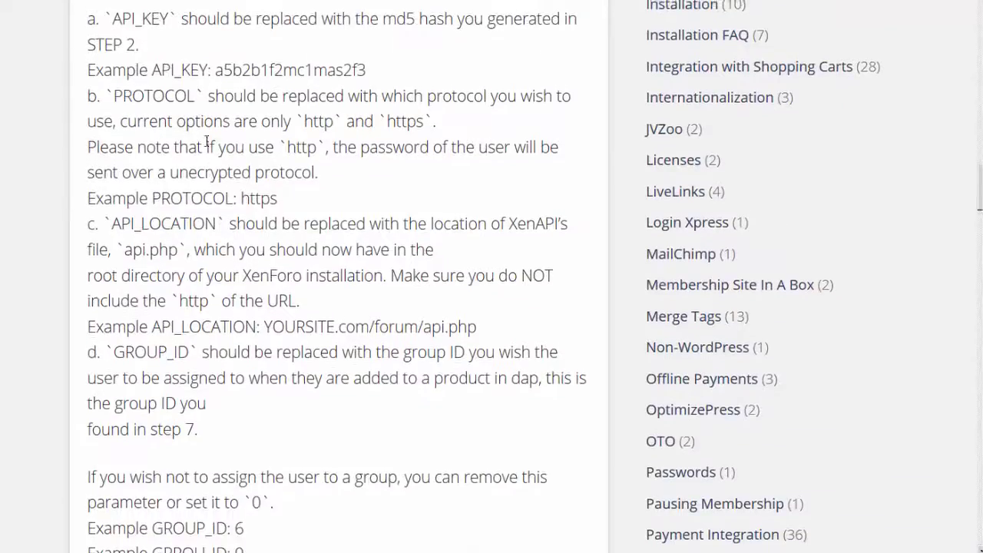
scroll(207, 143, "up", 2)
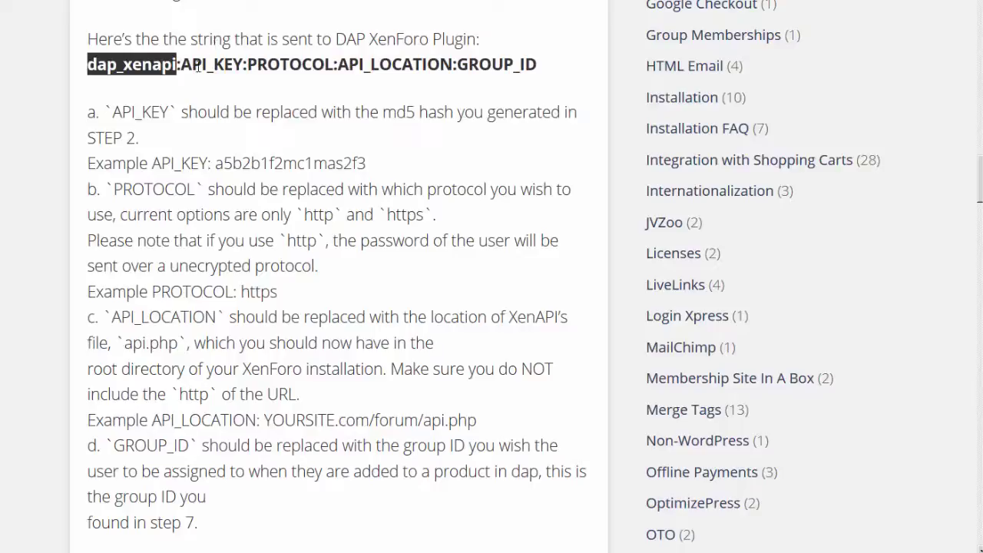
Step: Examine PROTOCOL and the YOURSITE.com/forum/api.php API_LOCATION example in the dap_xenapi format
double_click(290, 61)
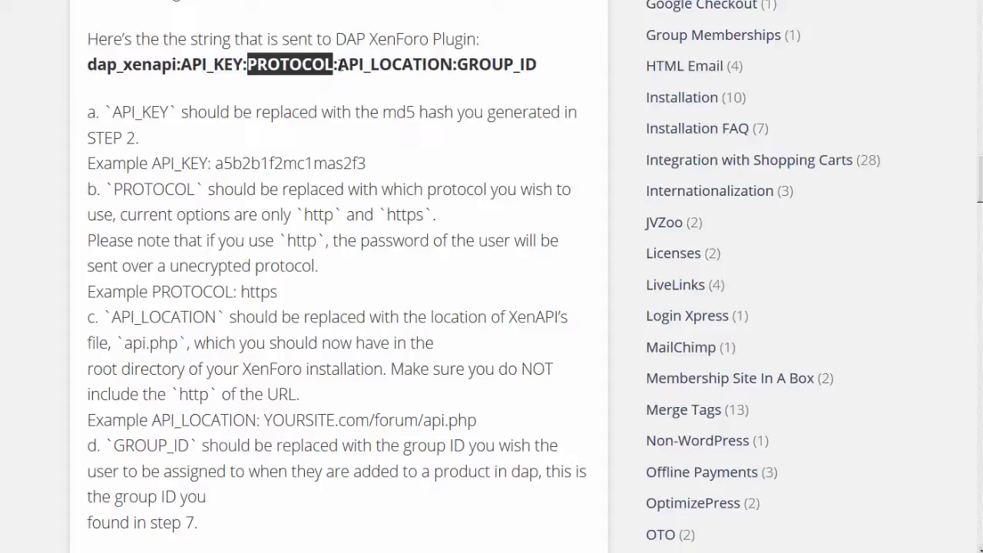
left_click(340, 64)
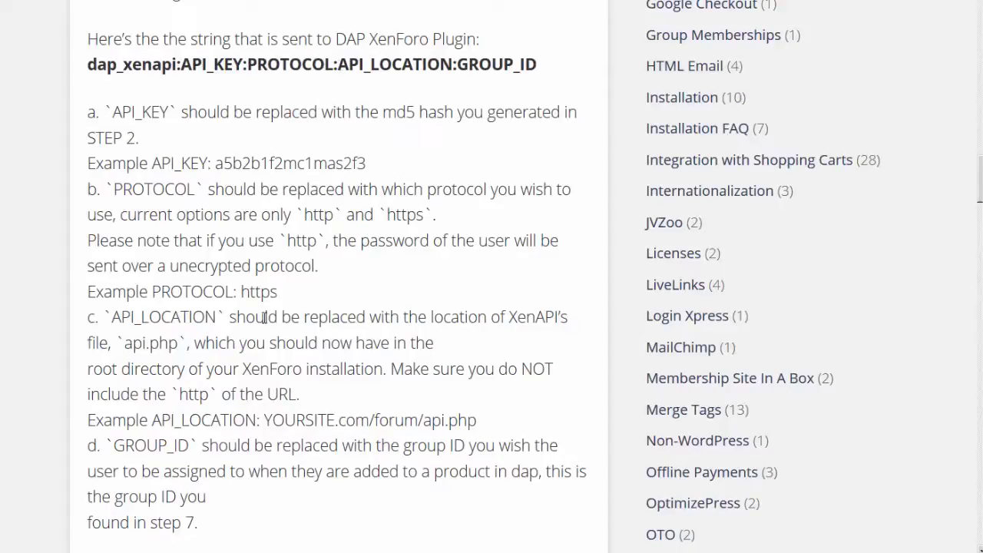
scroll(259, 317, "down", 1)
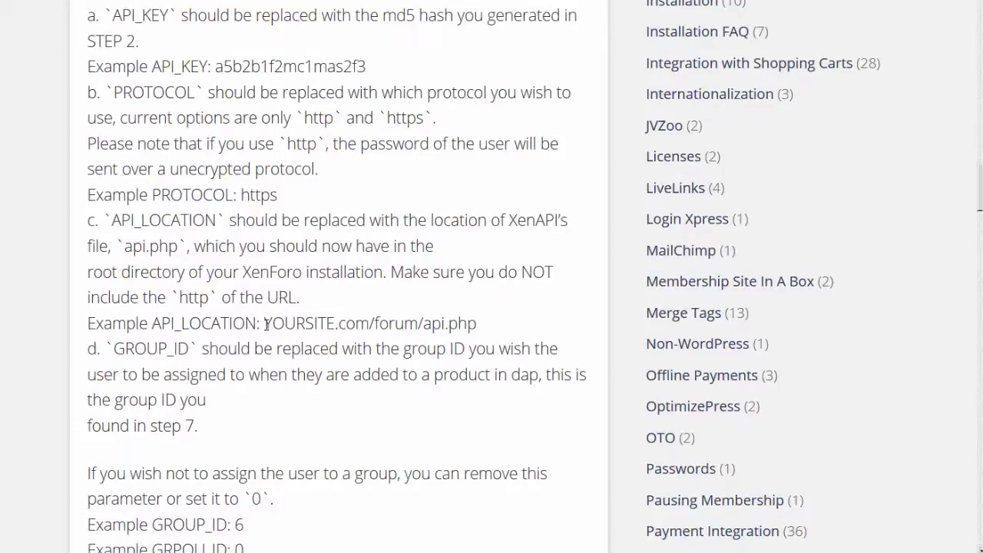
double_click(272, 322)
left_click_drag(335, 323, 418, 323)
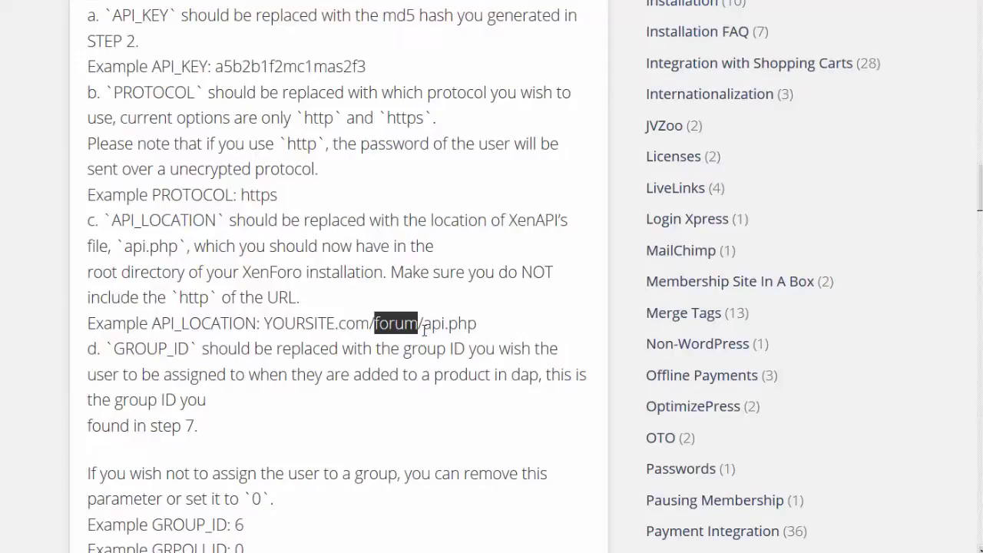
left_click_drag(475, 324, 422, 325)
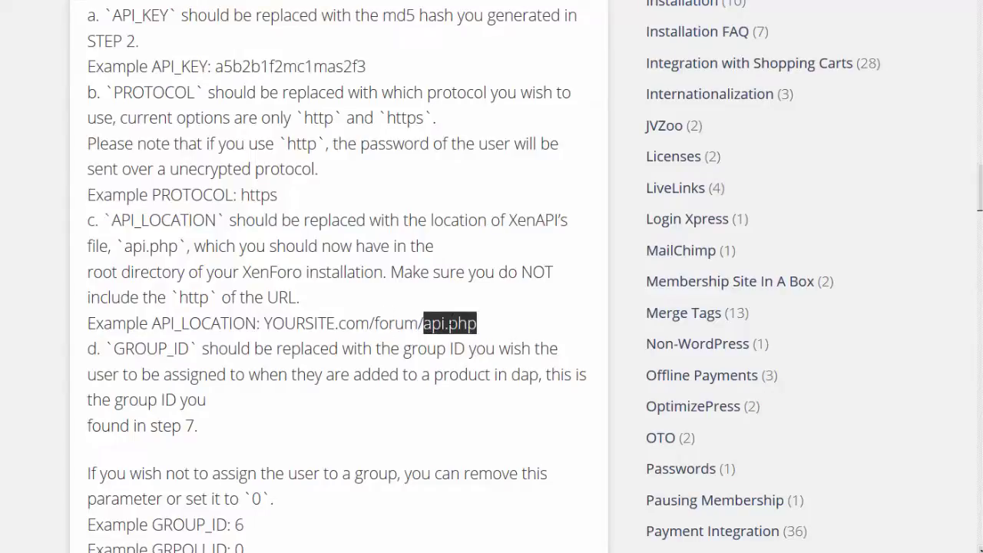
left_click(270, 323)
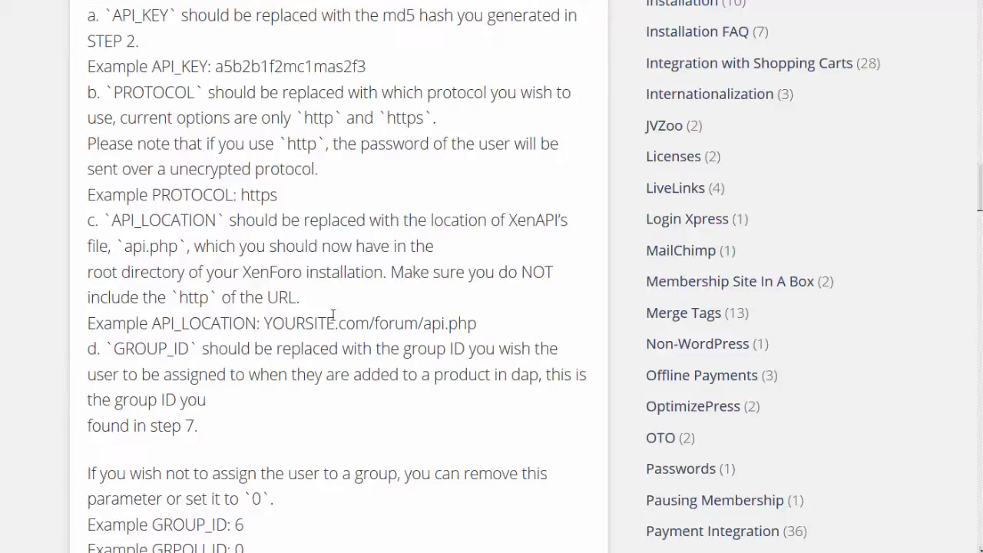
left_click_drag(264, 323, 483, 327)
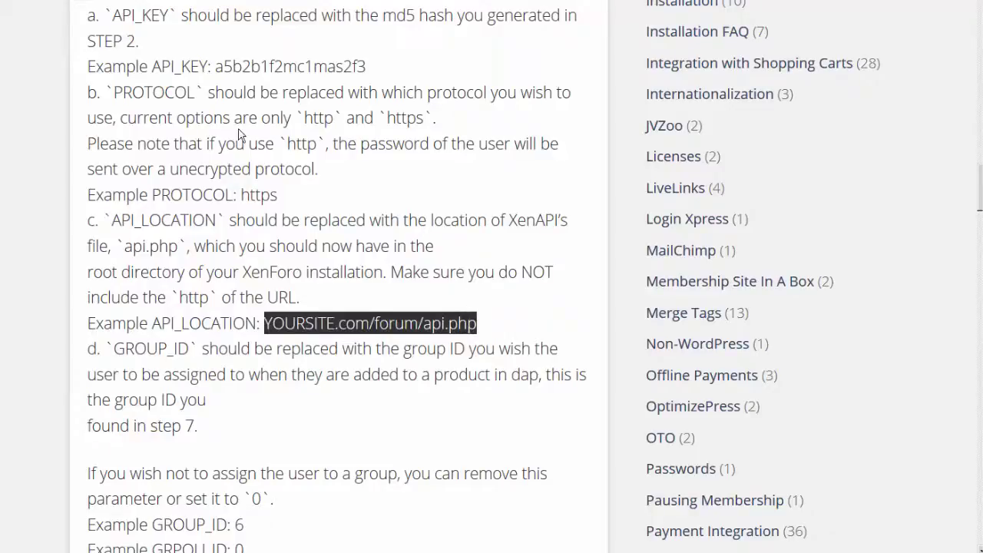
Step: Look up GROUP_ID and select the custom-field dap_xenapi example string
scroll(252, 138, "up", 3)
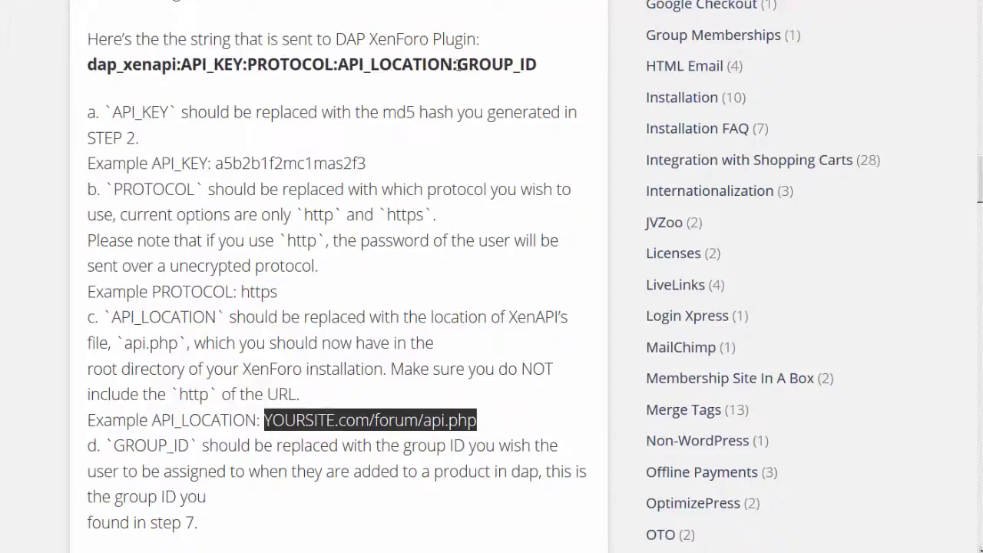
left_click_drag(456, 65, 546, 75)
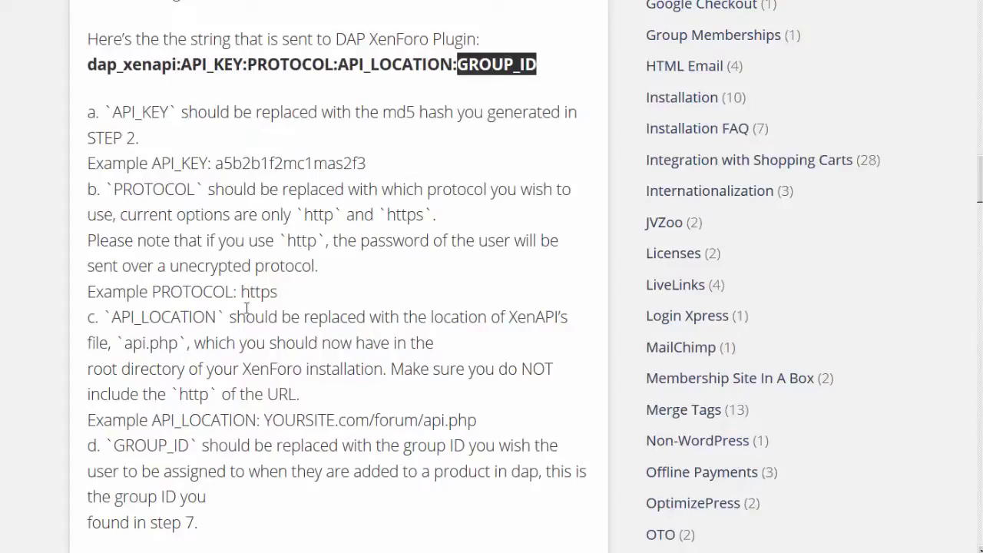
scroll(230, 330, "down", 3)
scroll(217, 353, "down", 2)
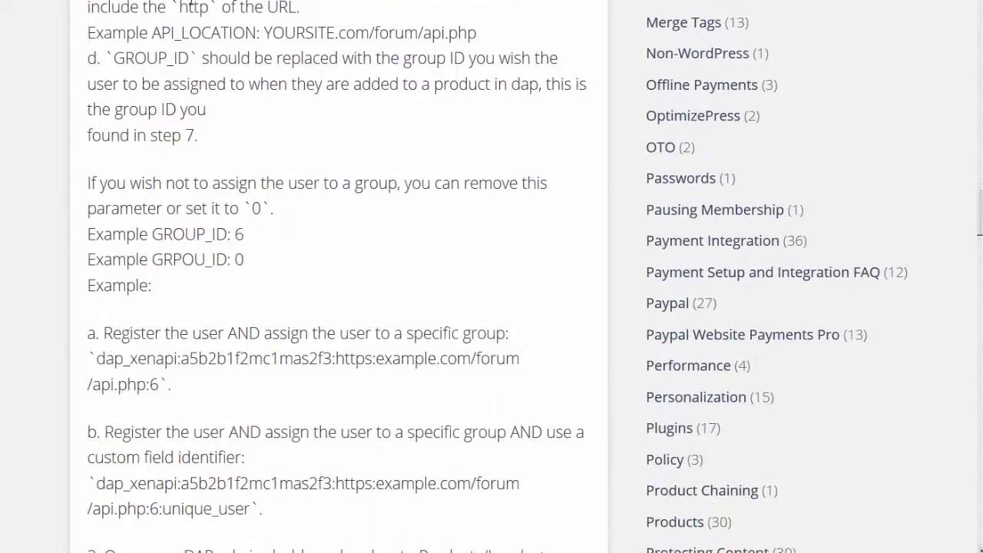
left_click_drag(262, 509, 89, 483)
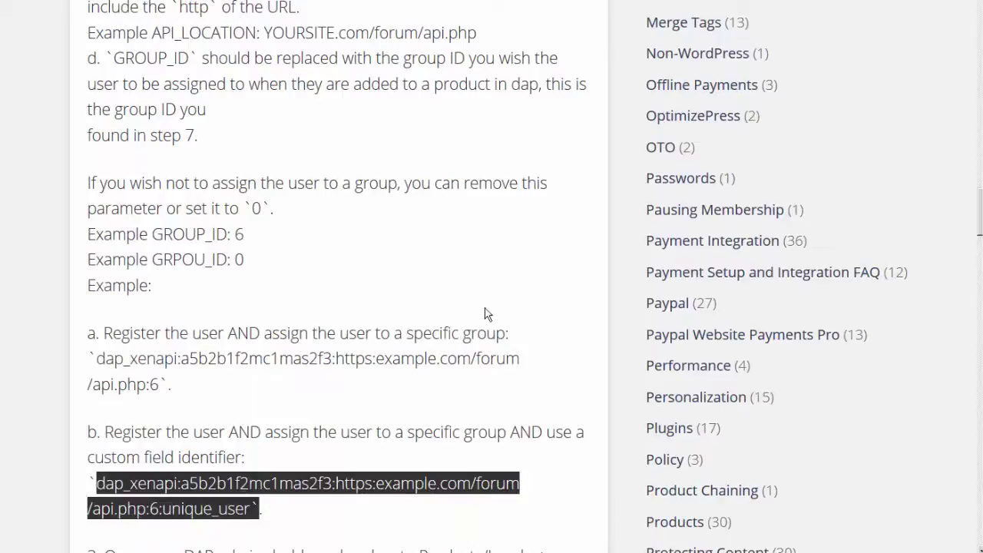
Step: Back in DAP admin, select the whole user-add plugin notification string
key("alt+Tab")
left_click(585, 408)
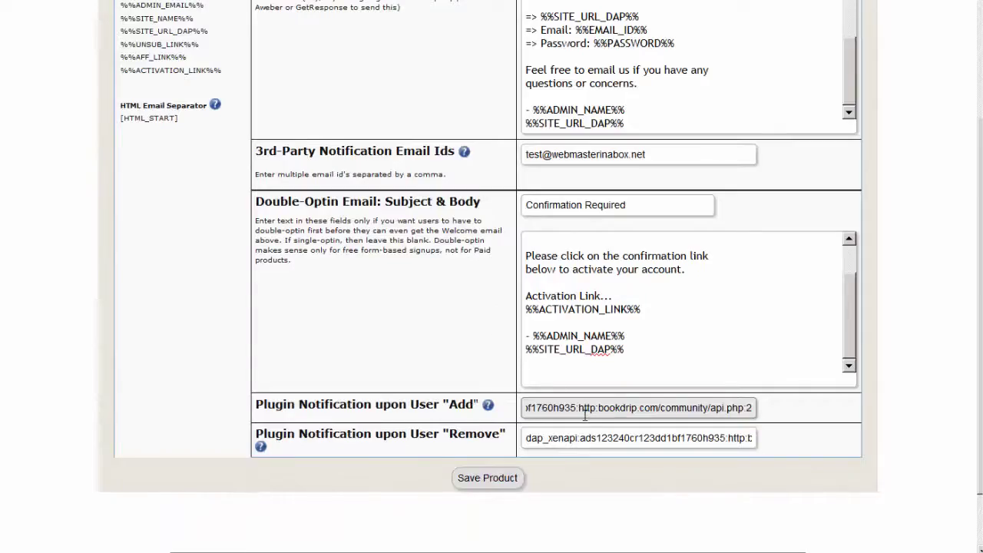
key("ctrl+a")
Step: Paste the user-add string into the Double-Optin body and check its hash, http, bookdrip forum URL, group 2
left_click(607, 367)
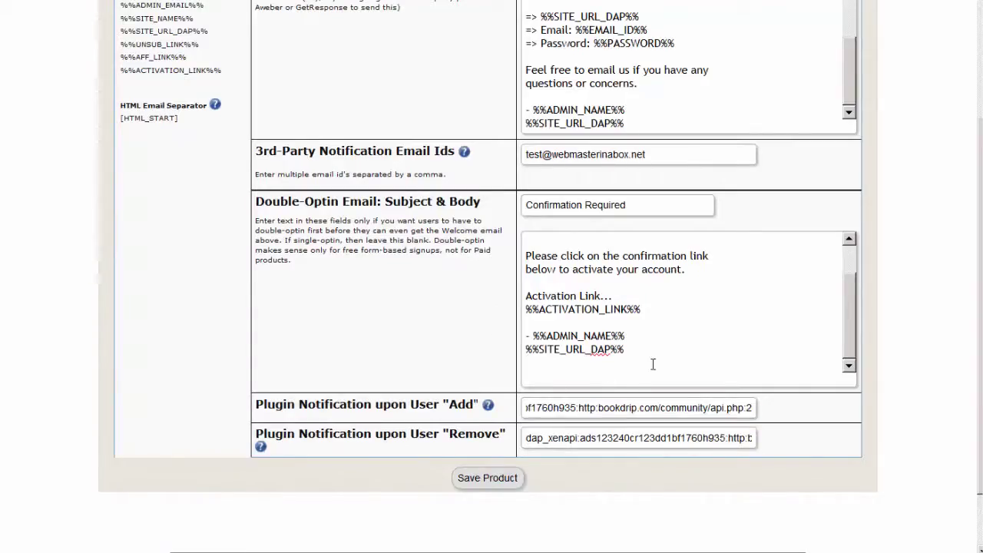
key("ctrl+v")
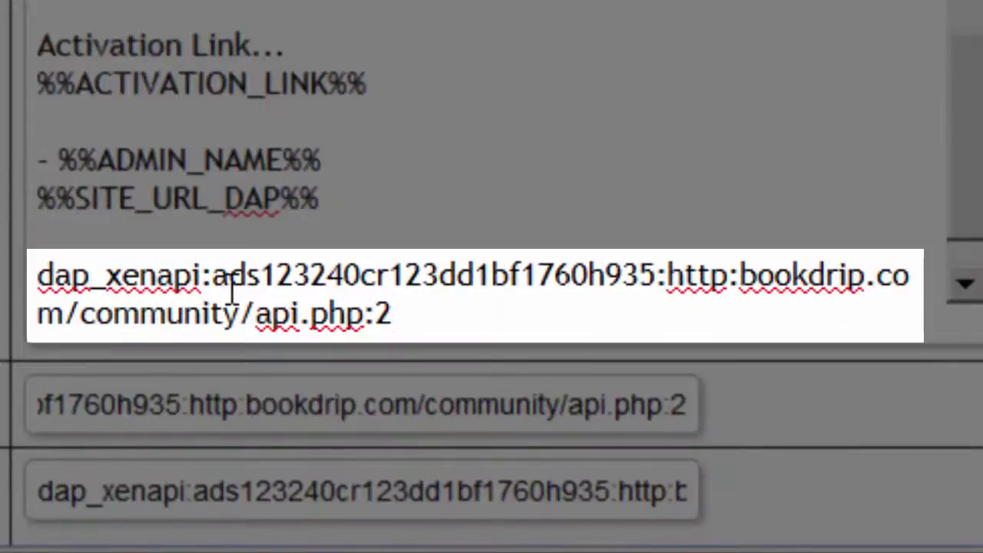
double_click(230, 278)
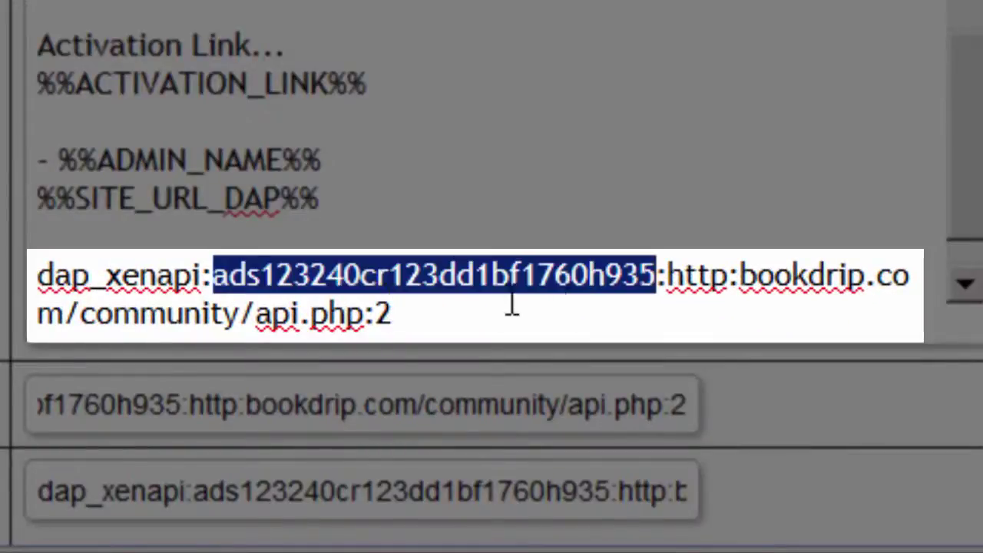
double_click(686, 277)
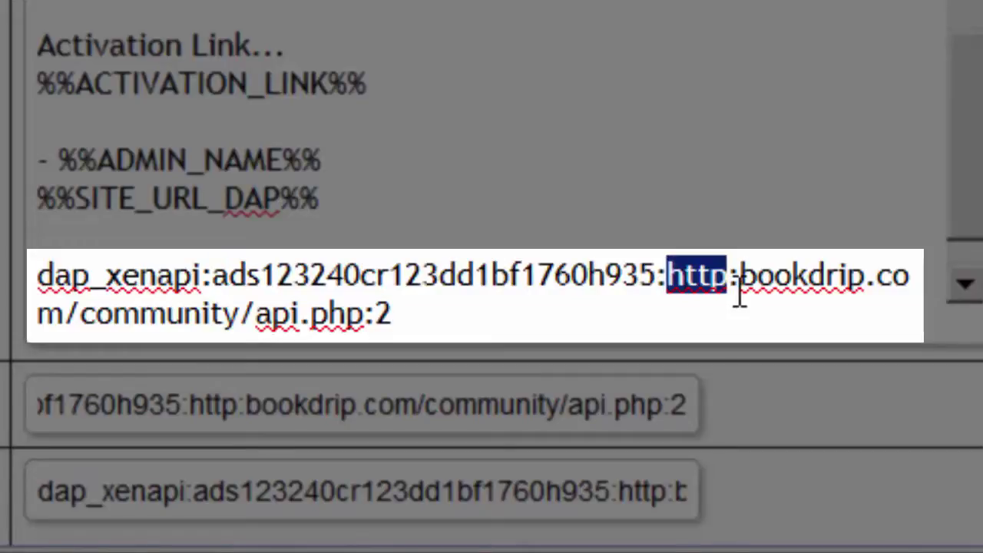
left_click(792, 272)
double_click(791, 272)
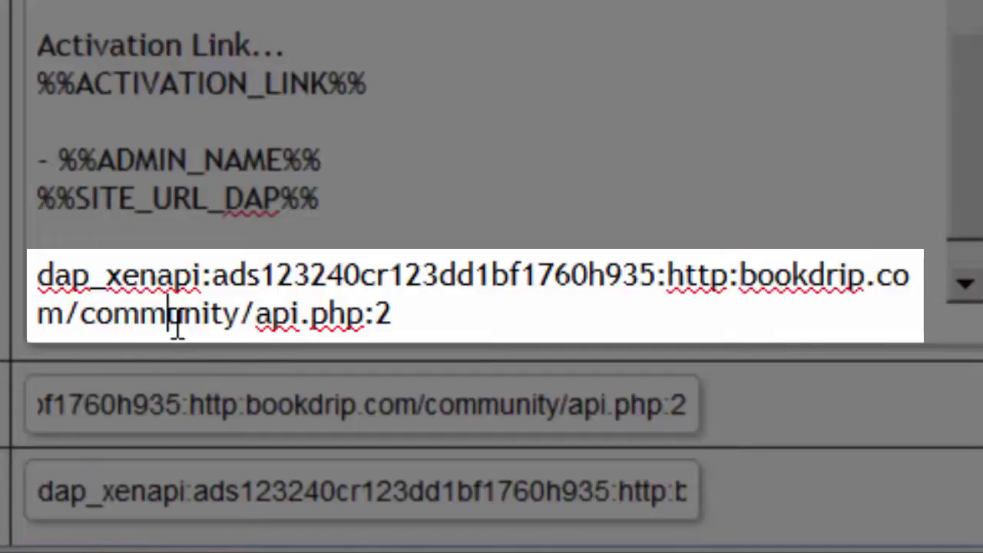
double_click(175, 319)
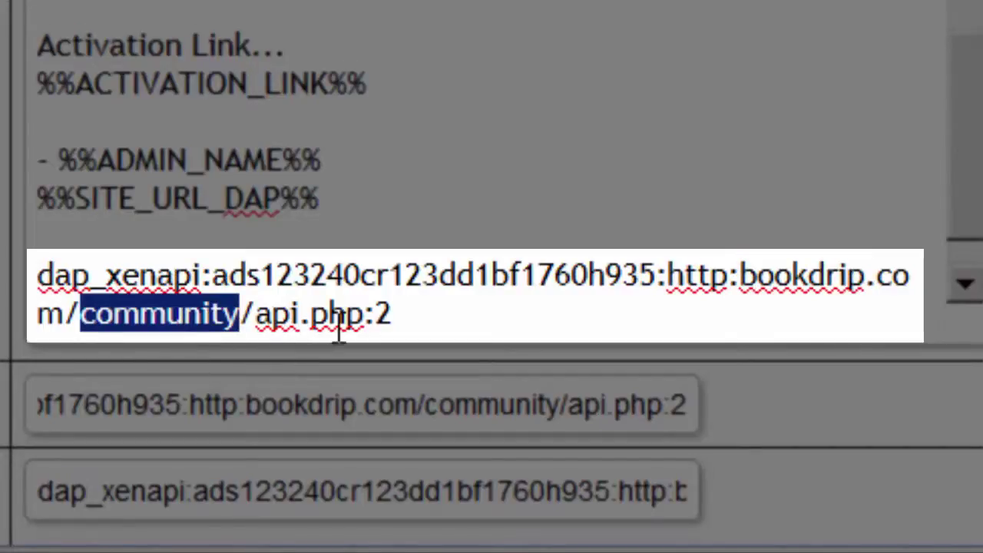
double_click(372, 314)
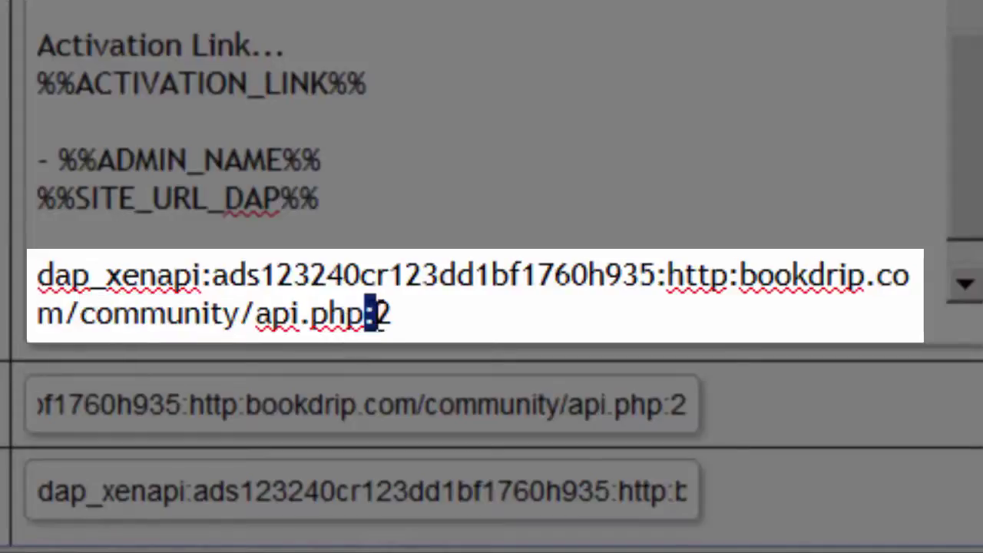
left_click(384, 318)
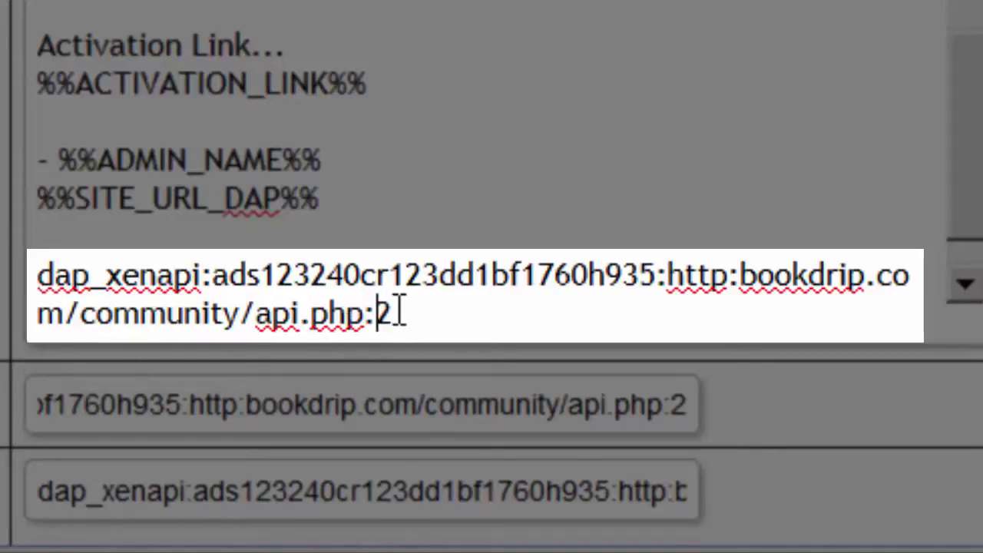
double_click(398, 314)
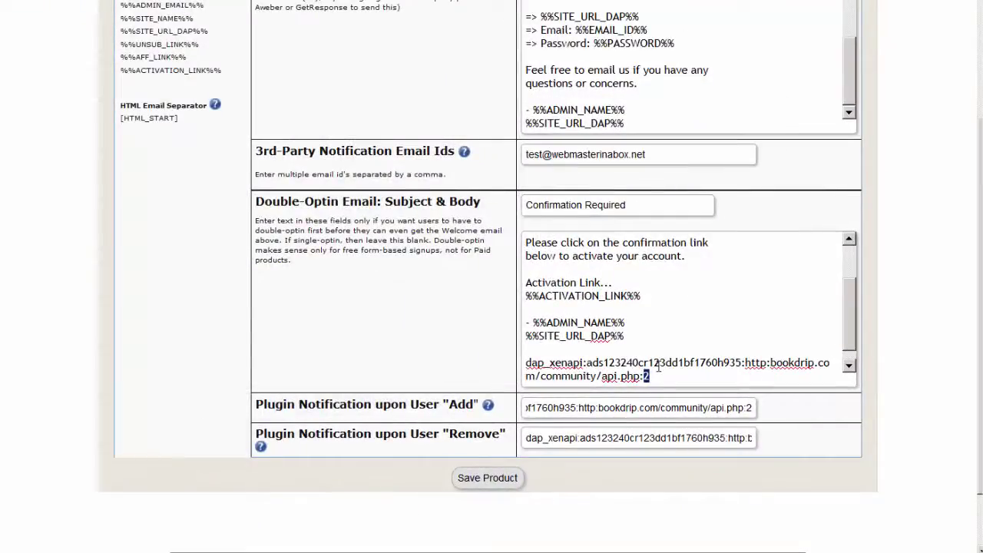
scroll(659, 367, "up", 2)
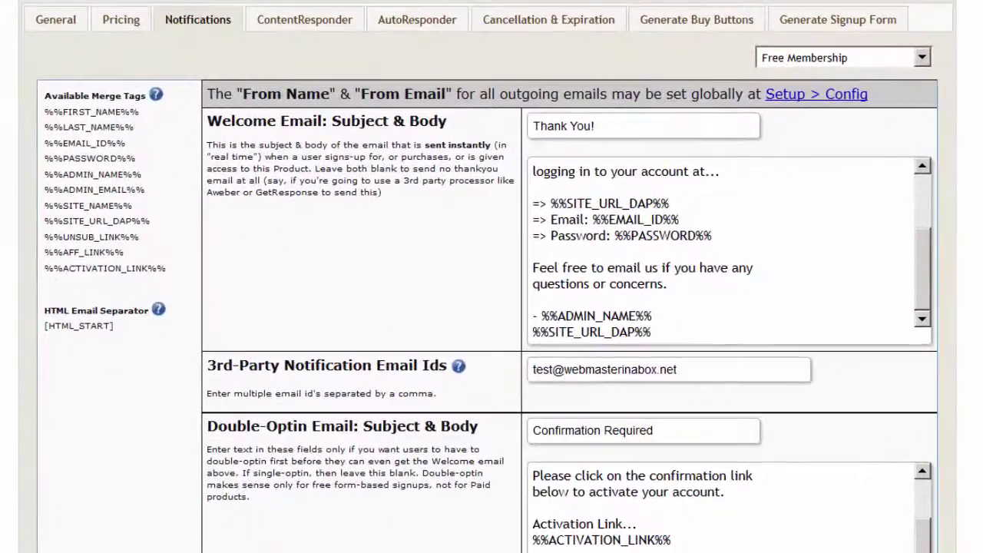
Step: Confirm the saved user-add plugin string ends with group ID 2
scroll(629, 452, "down", 5)
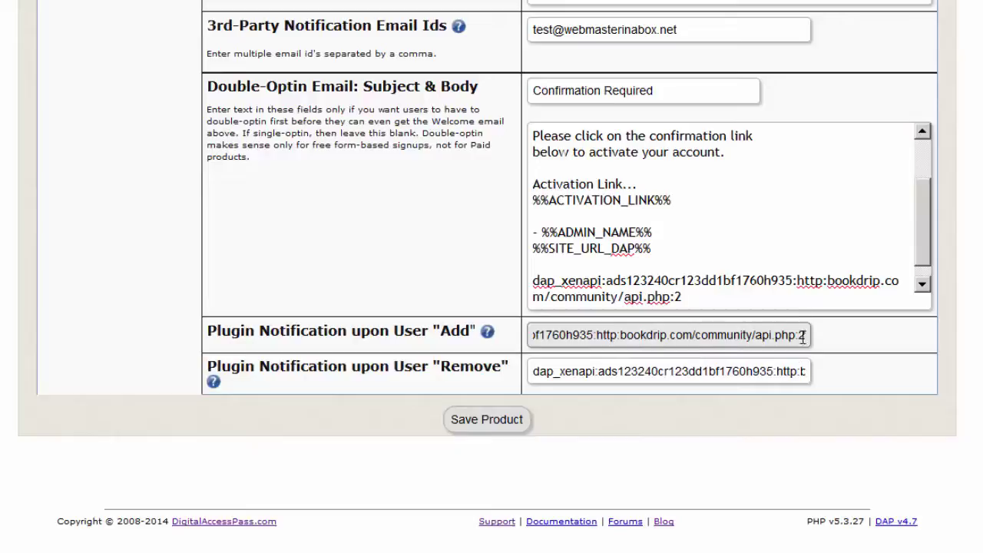
left_click_drag(799, 333, 813, 337)
scroll(860, 34, "up", 4)
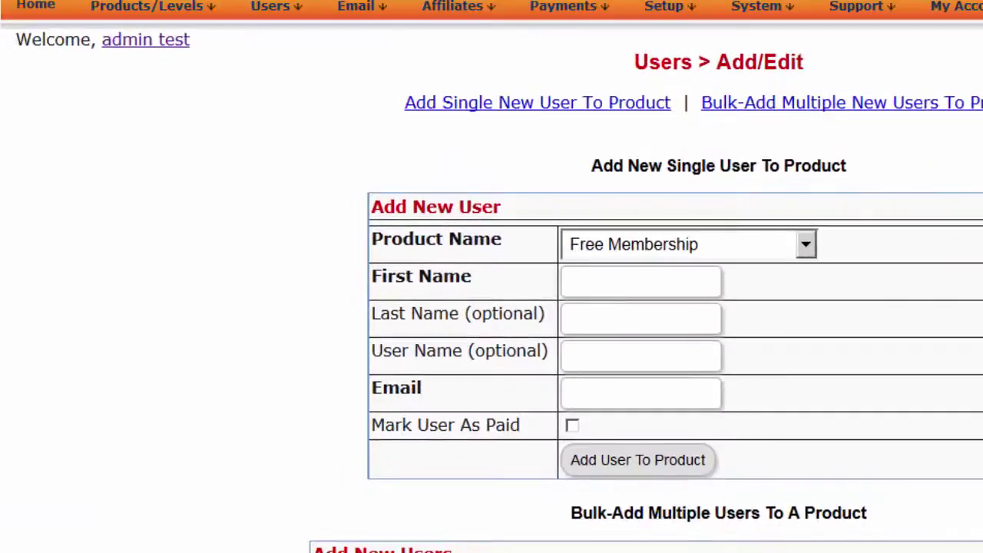
mouse_move(304, 17)
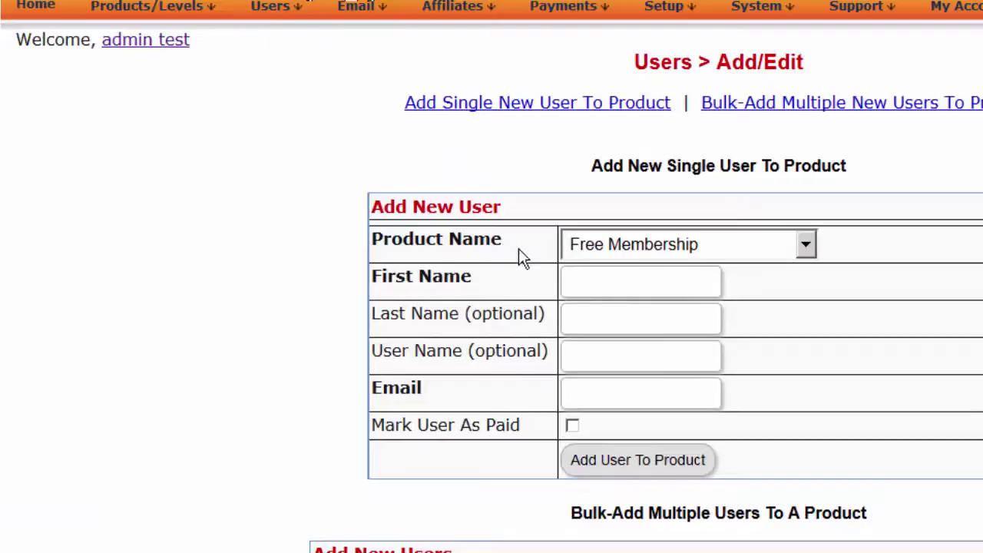